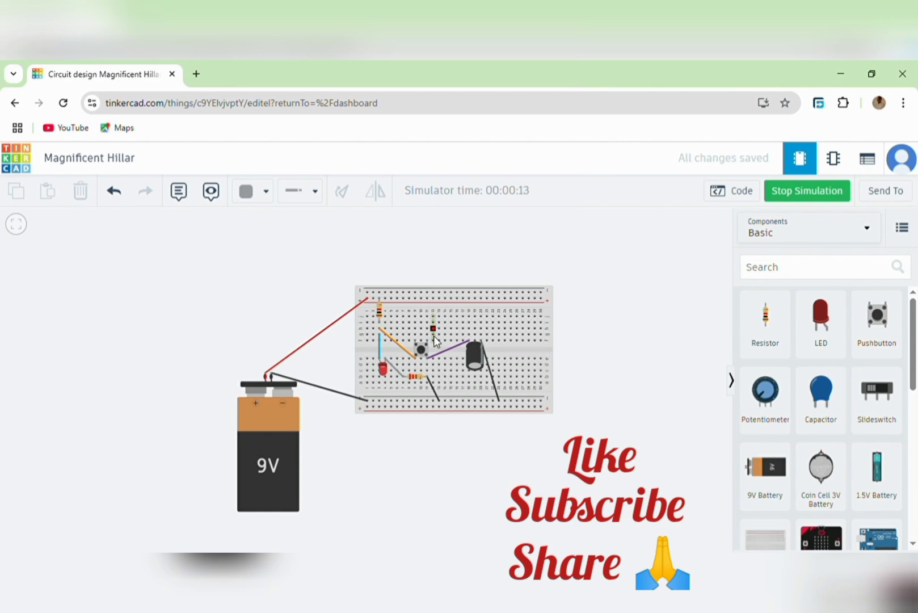
Operate the breadboard pushbutton repeatedly in the running simulation to test the LED and capacitor circuit.
left_click(423, 345)
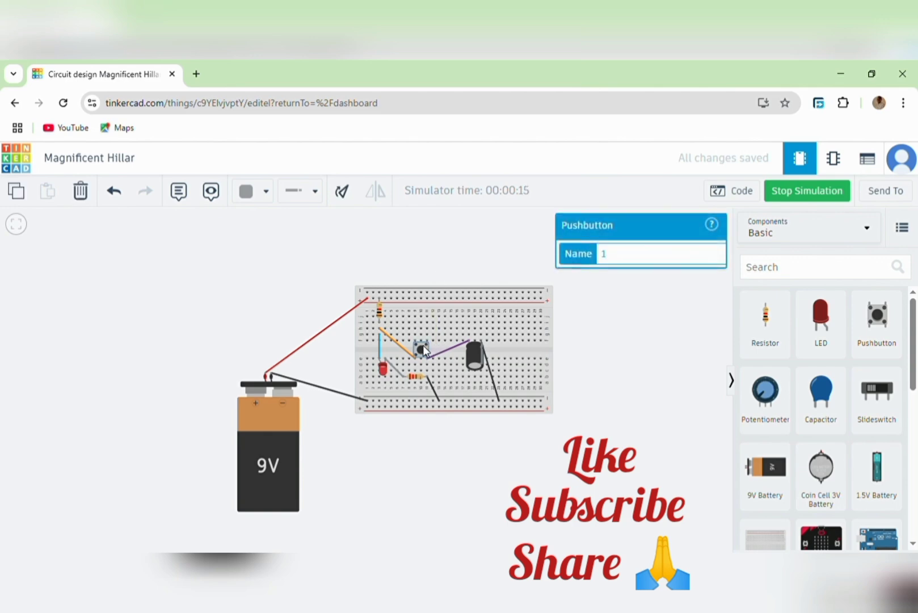
left_click(614, 293)
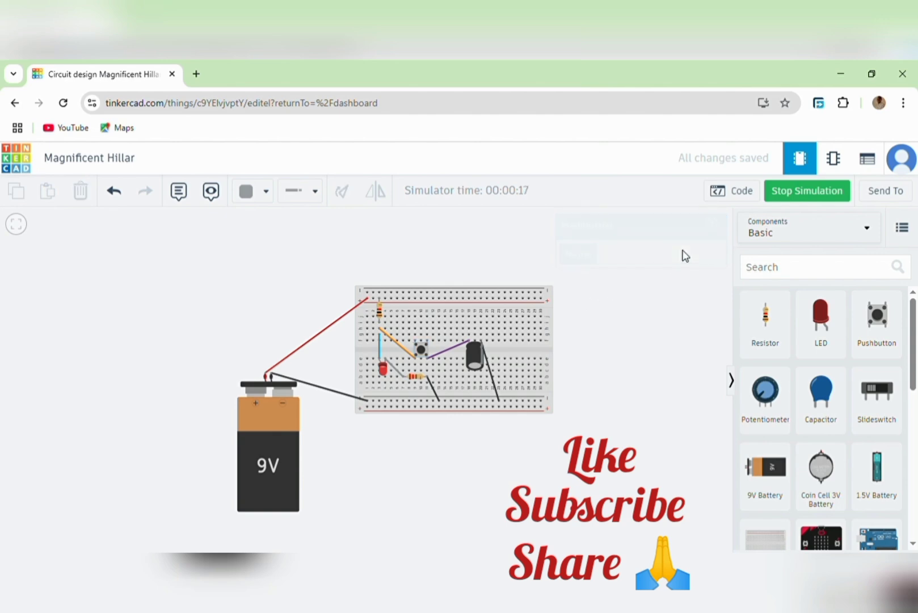
left_click(425, 351)
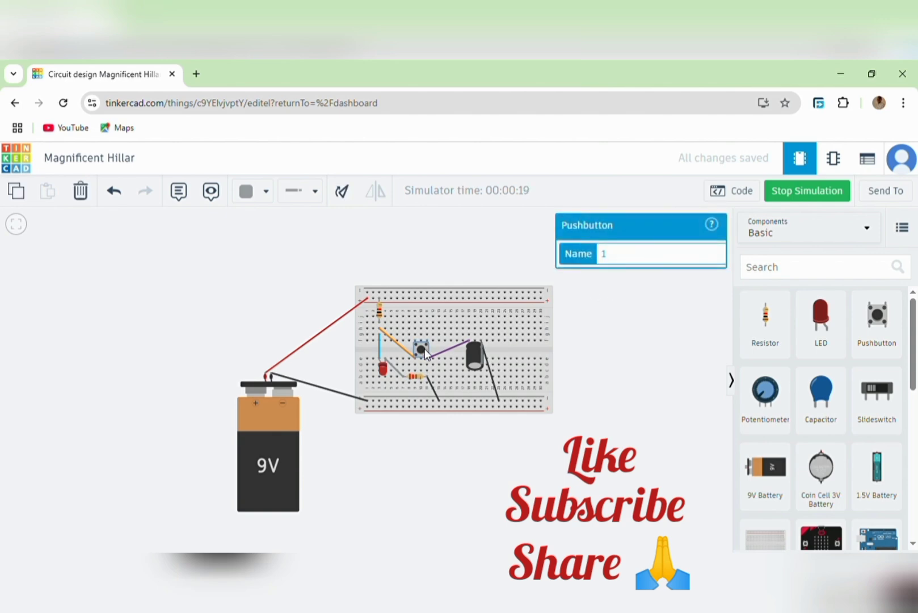
left_click(628, 324)
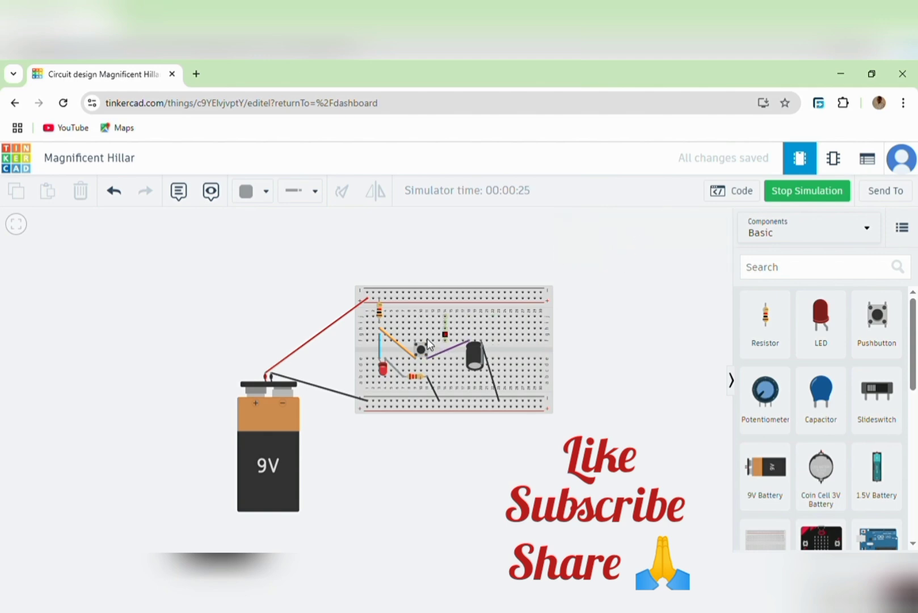
left_click(428, 343)
Examine the capacitor on the breadboard and its purple and black wire connections up close.
scroll(481, 351, "down", 4)
scroll(488, 353, "up", 3)
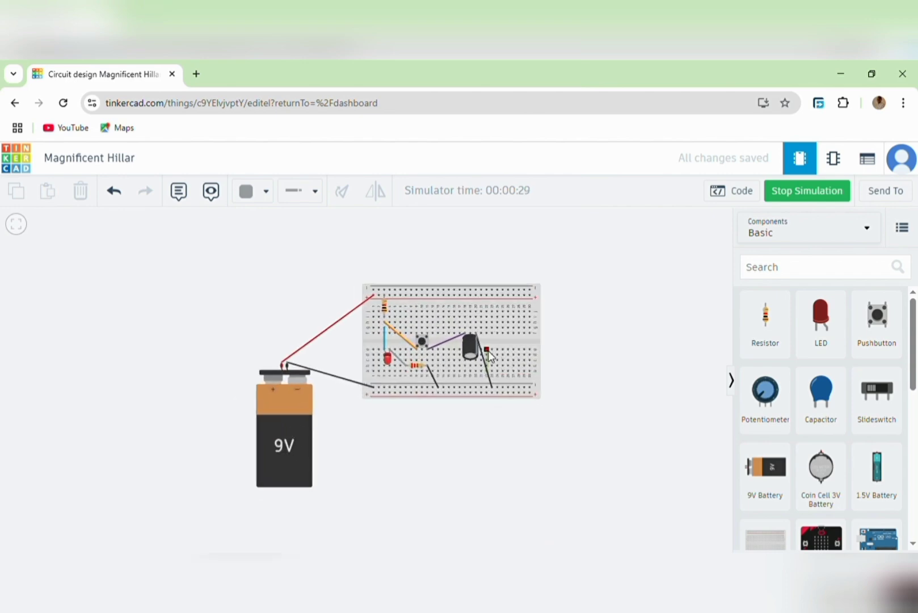
scroll(488, 354, "up", 8)
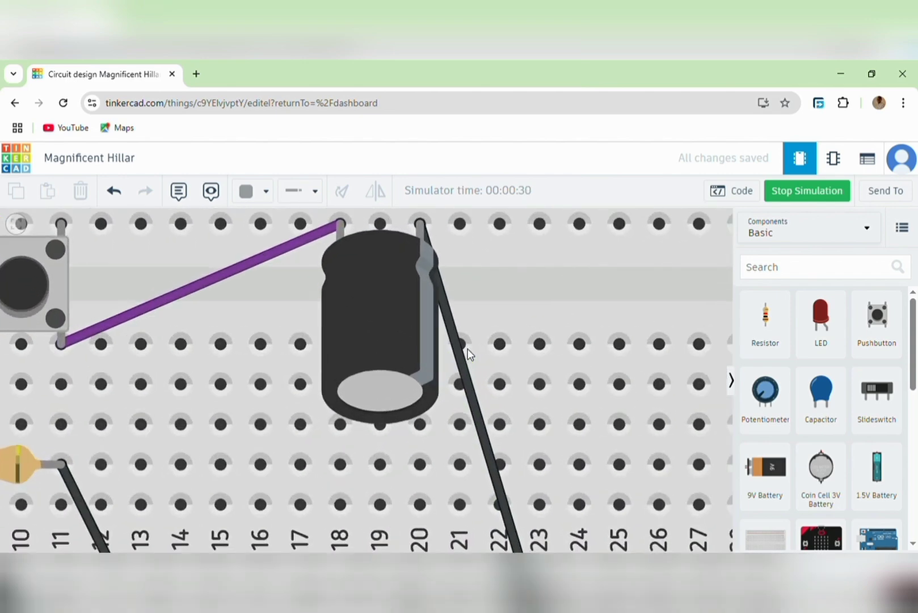
scroll(469, 354, "up", 2)
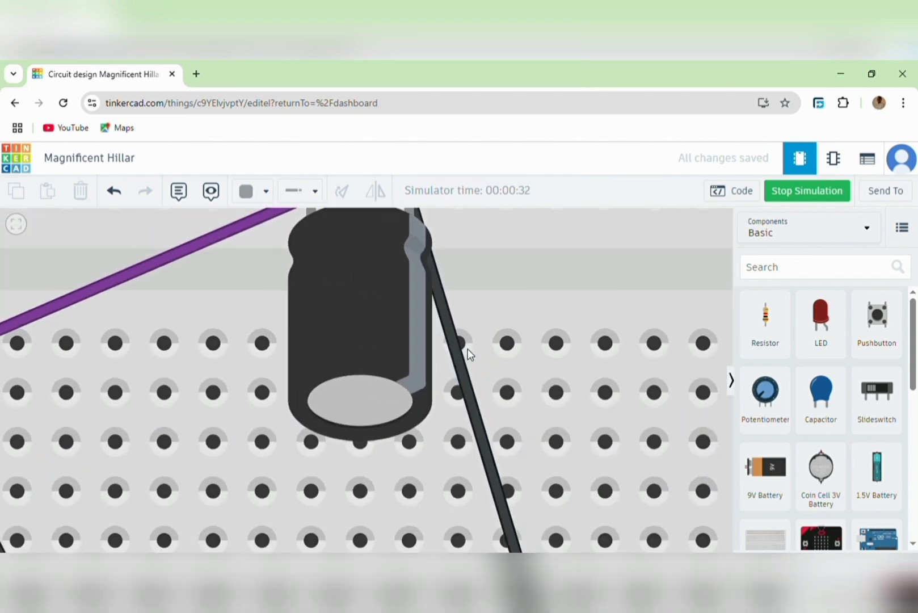
scroll(469, 354, "down", 1)
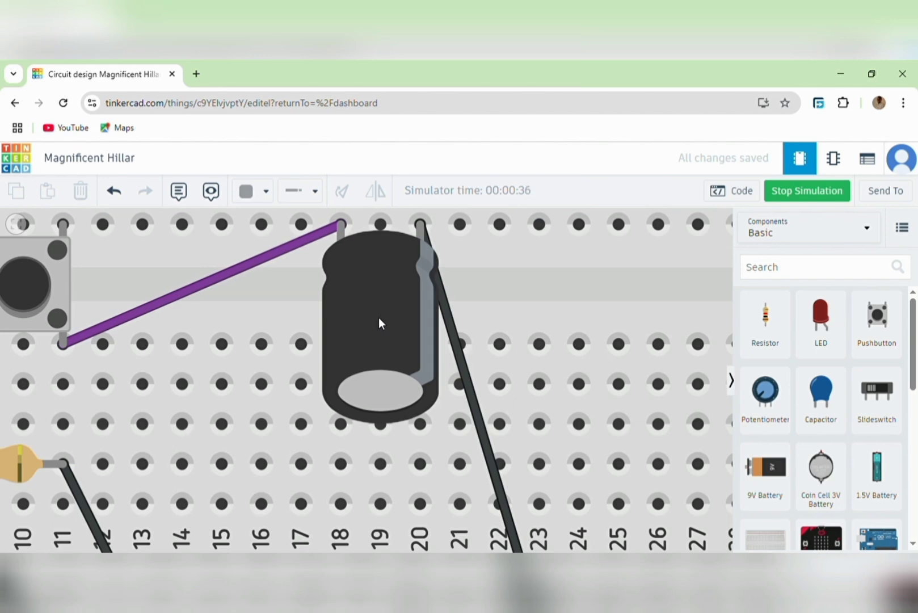
scroll(408, 267, "up", 2)
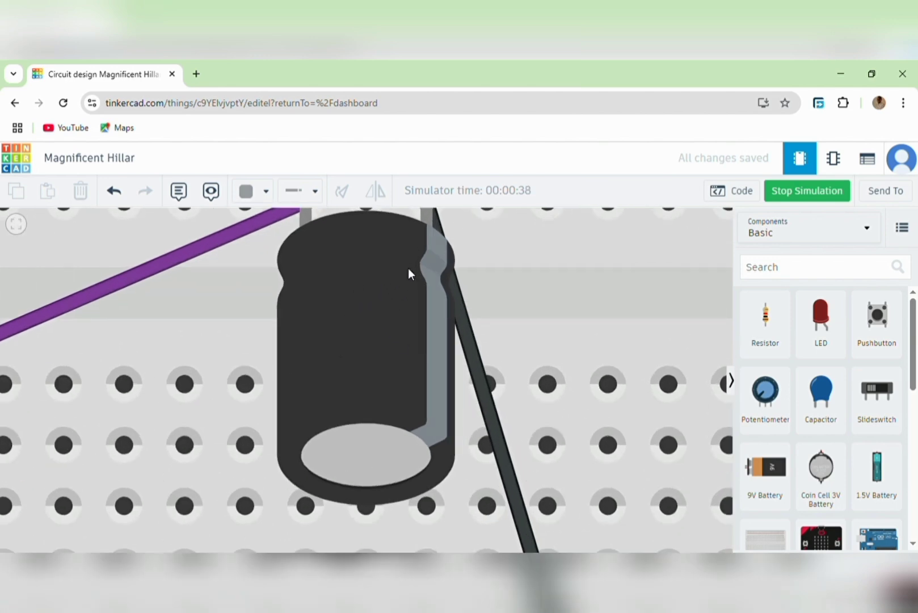
scroll(408, 267, "down", 3)
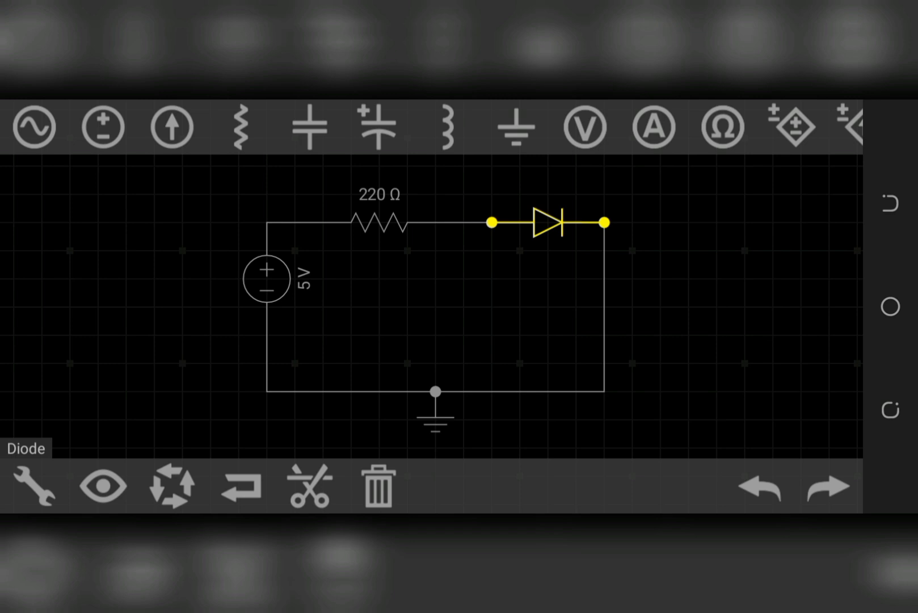
In EveryCircuit, select the 220 Ω resistor, then the diode, and examine the diode symbol and its place in the 5 V circuit.
left_click(379, 222)
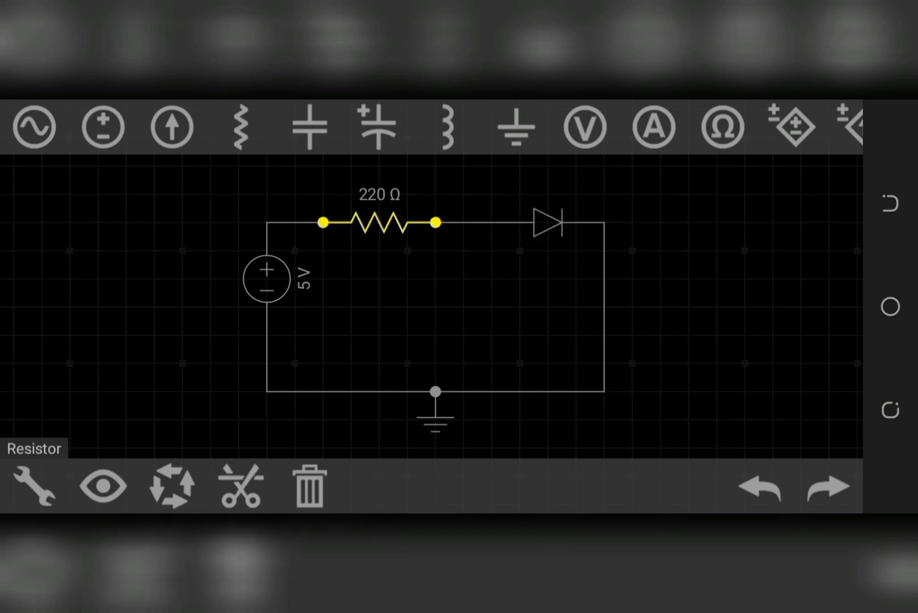
left_click(548, 222)
scroll(613, 219, "up", 5)
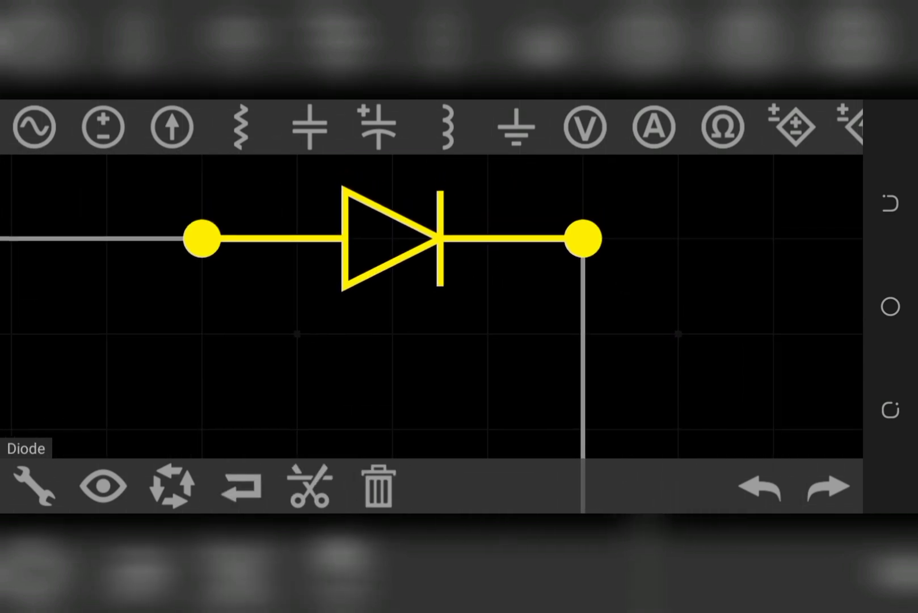
scroll(533, 224, "down", 5)
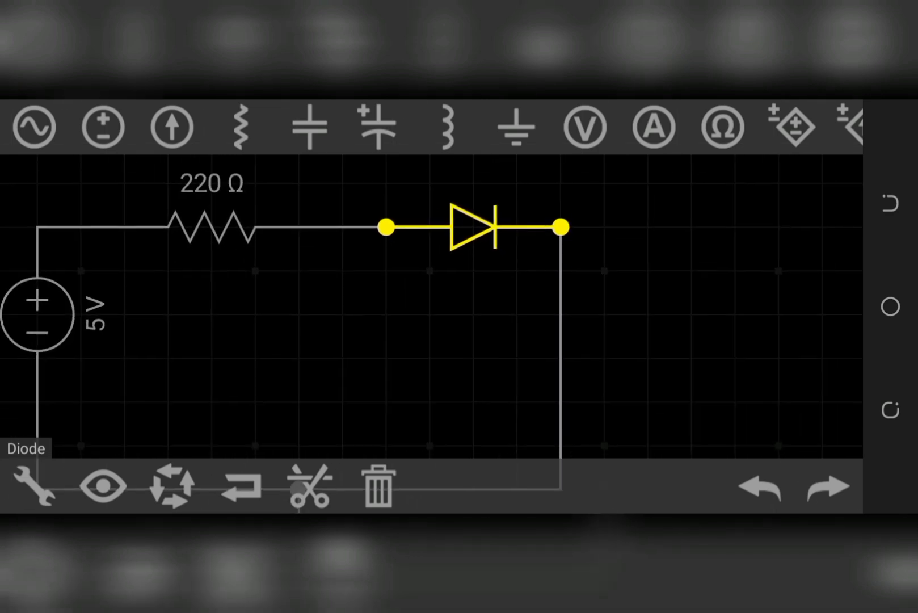
left_click_drag(397, 312, 474, 284)
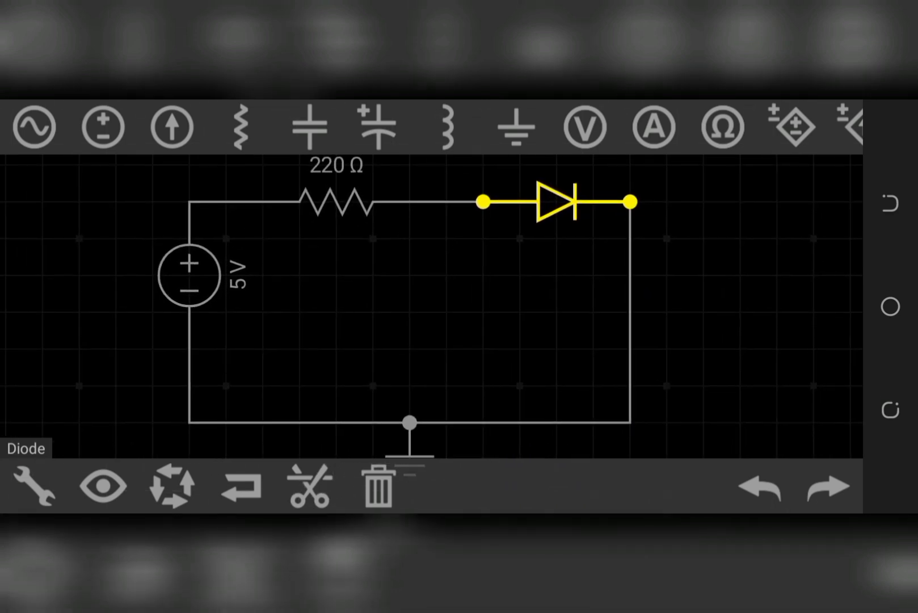
key("Escape")
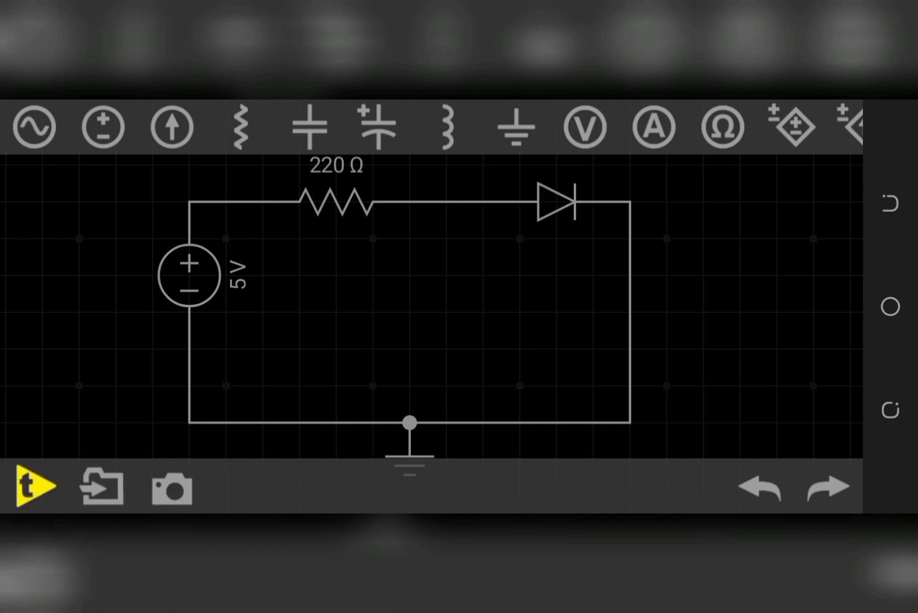
Run the simulation of the forward-biased diode circuit and examine the current flow and voltage at the diode.
left_click(35, 486)
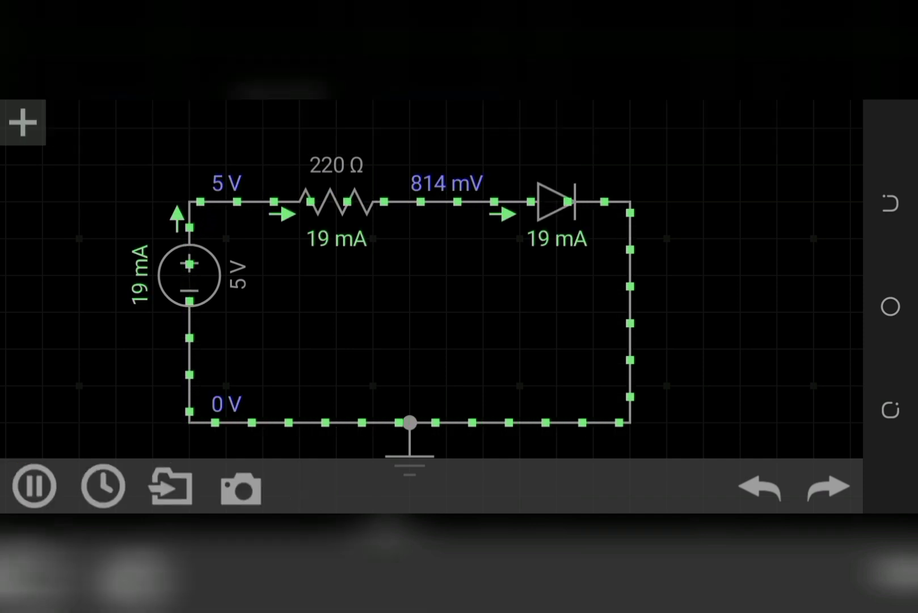
left_click(556, 201)
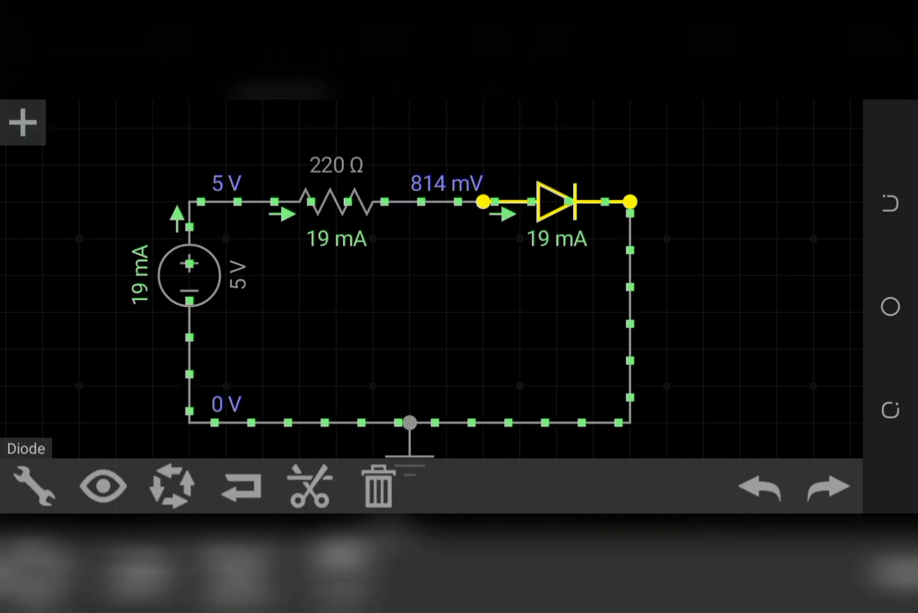
scroll(621, 171, "up", 5)
scroll(431, 307, "down", 1)
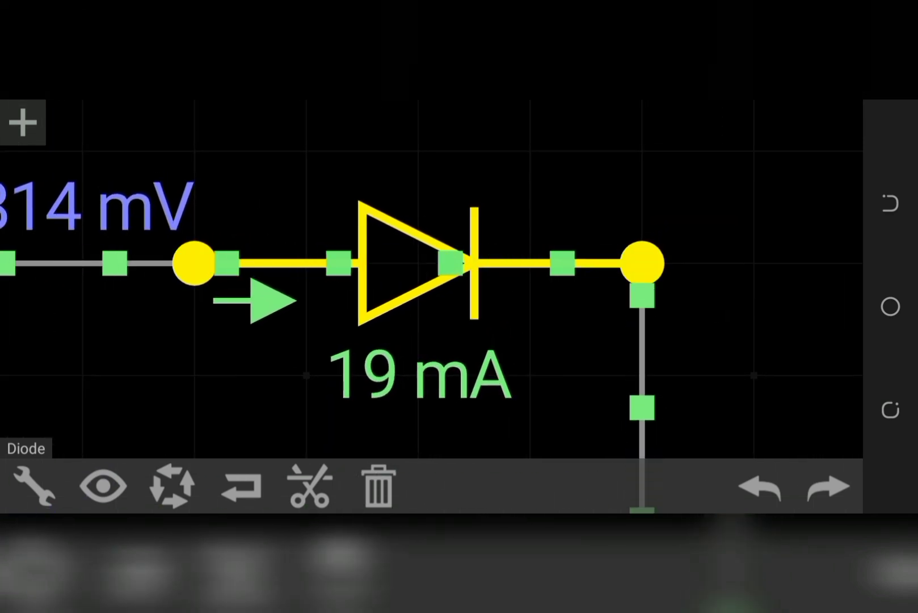
scroll(431, 306, "up", 2)
scroll(431, 307, "right", 1)
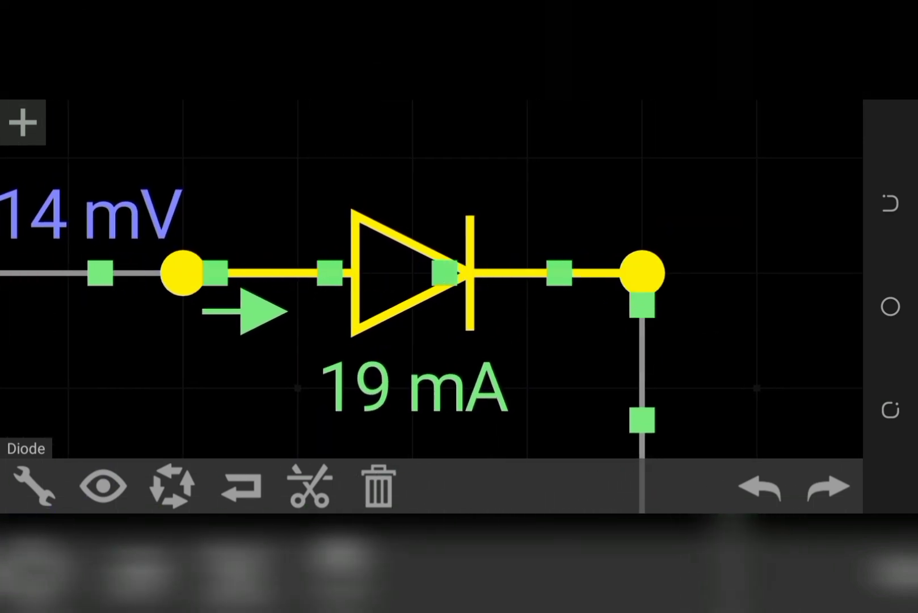
scroll(431, 306, "down", 6)
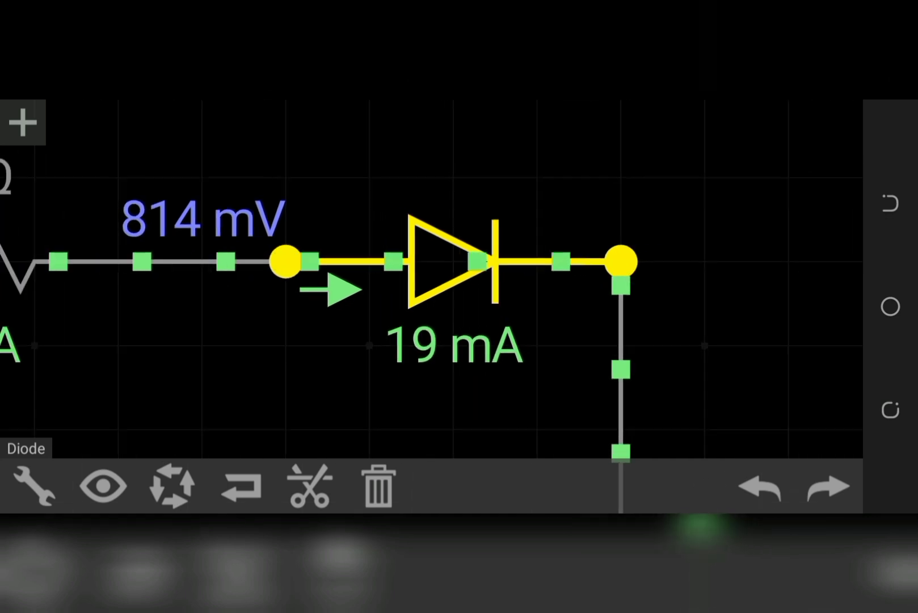
scroll(431, 306, "up", 4)
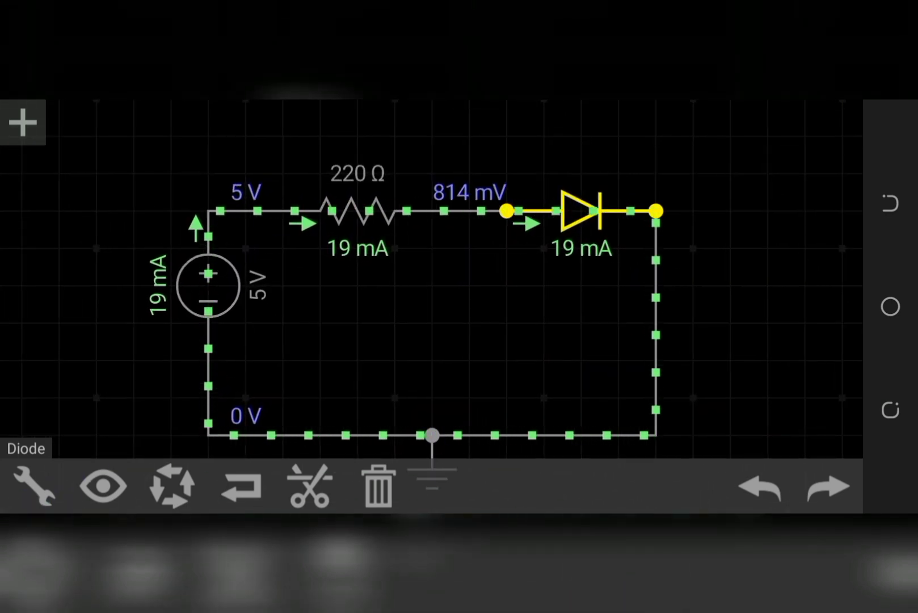
scroll(431, 306, "down", 2)
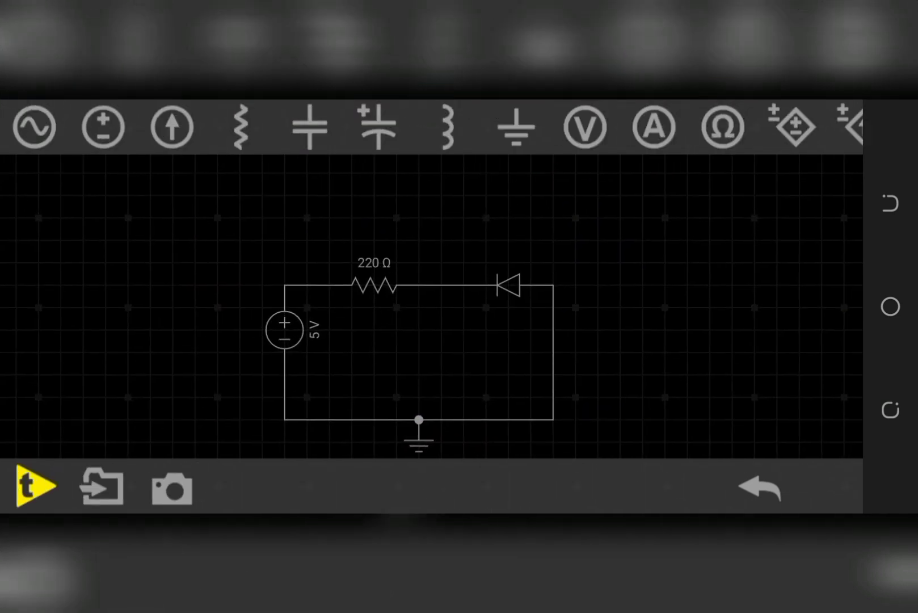
Simulate the 5 V circuit with the reversed diode and examine the current and voltages around the diode.
left_click(511, 276)
key("Escape")
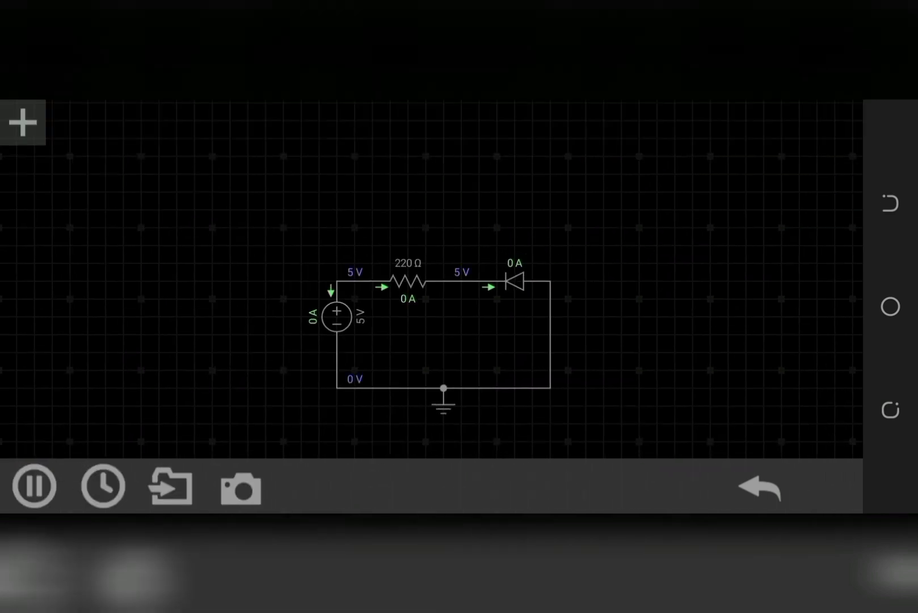
scroll(442, 334, "up", 3)
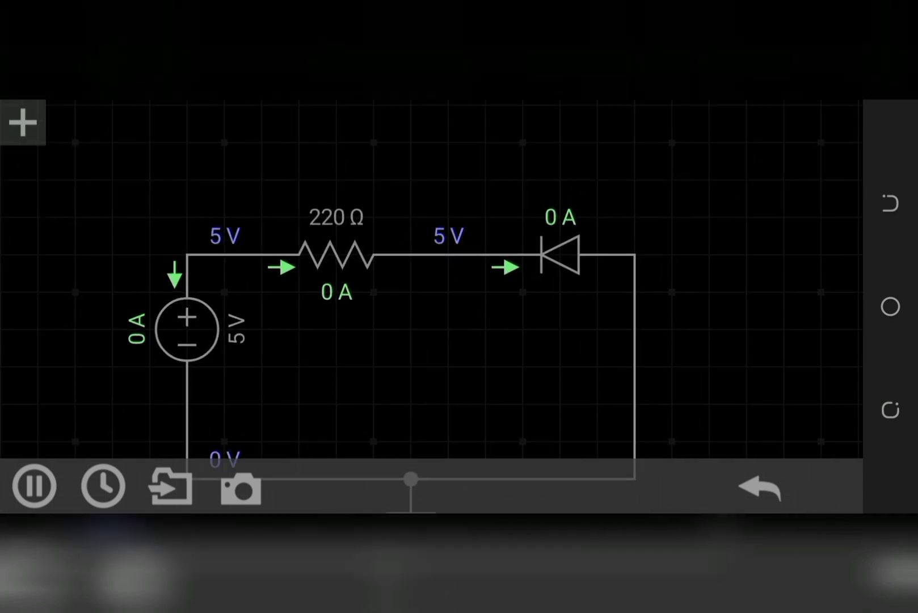
left_click(559, 254)
left_click_drag(443, 340, 442, 258)
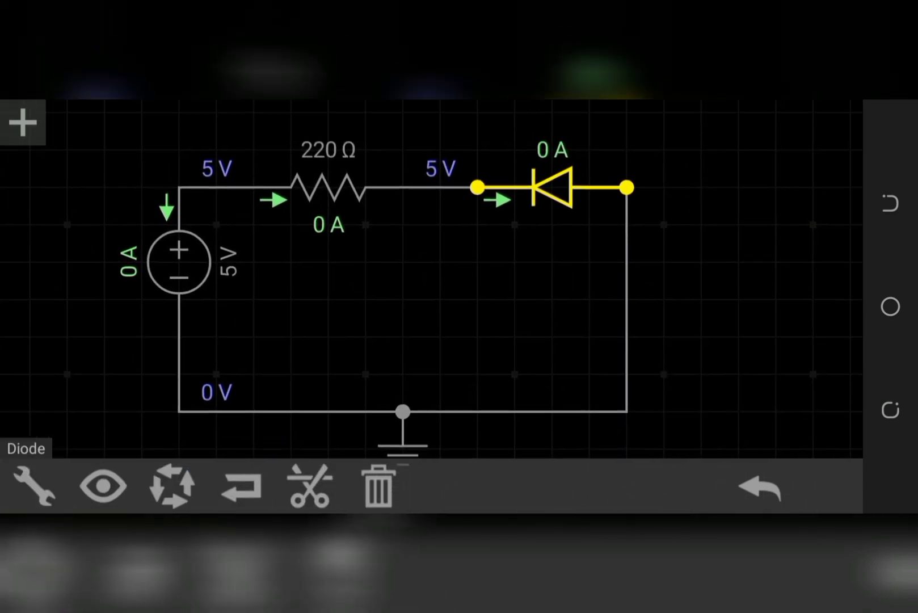
scroll(408, 284, "down", 3)
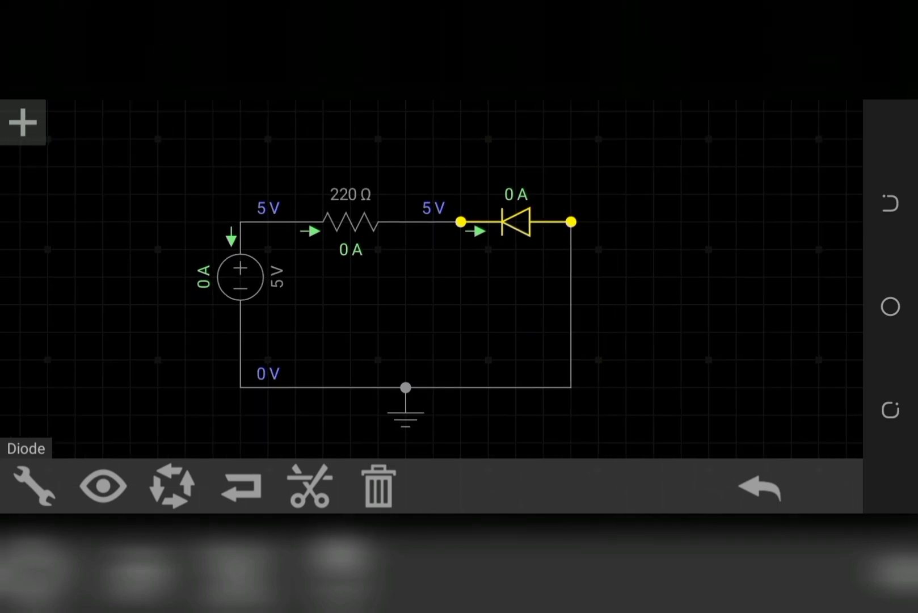
scroll(406, 284, "down", 3)
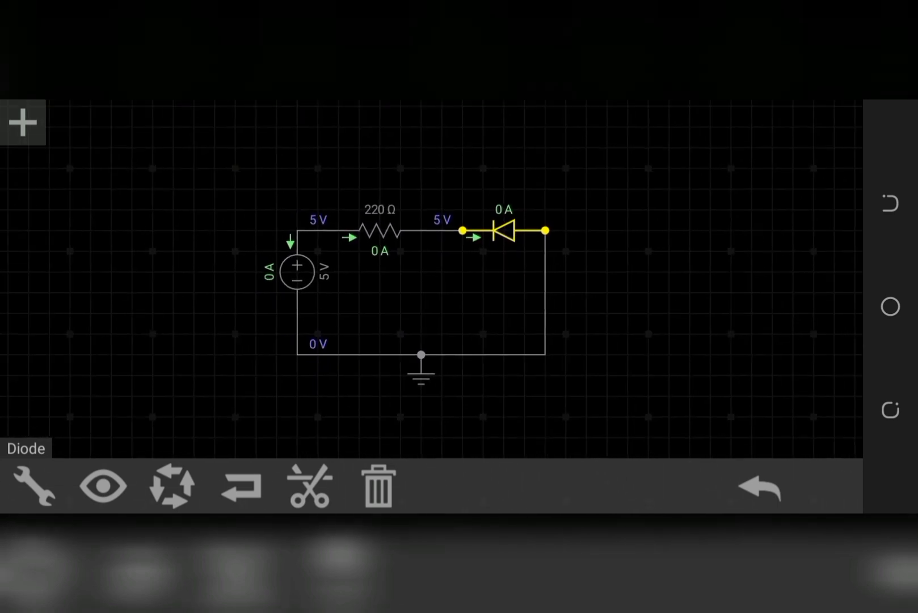
scroll(426, 229, "up", 3)
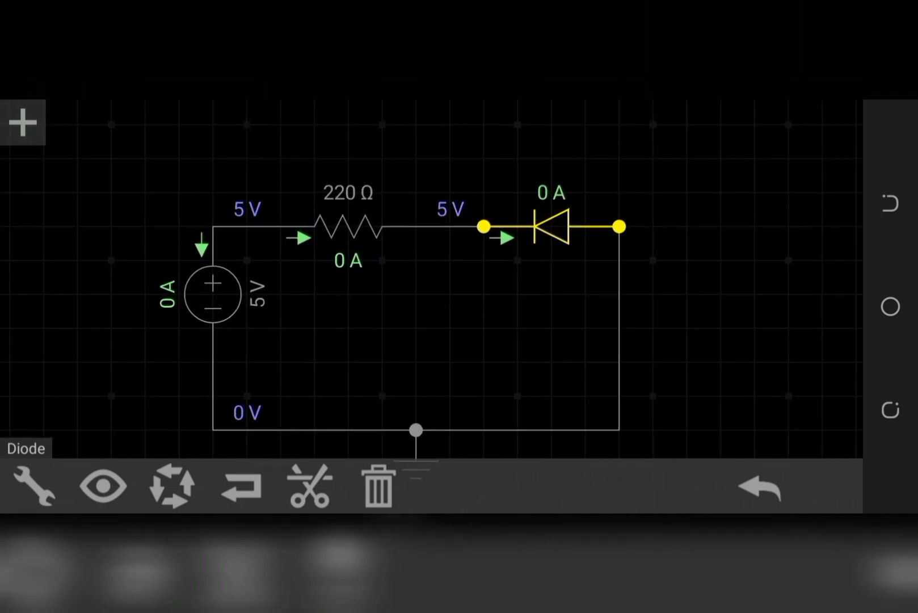
scroll(416, 283, "down", 2)
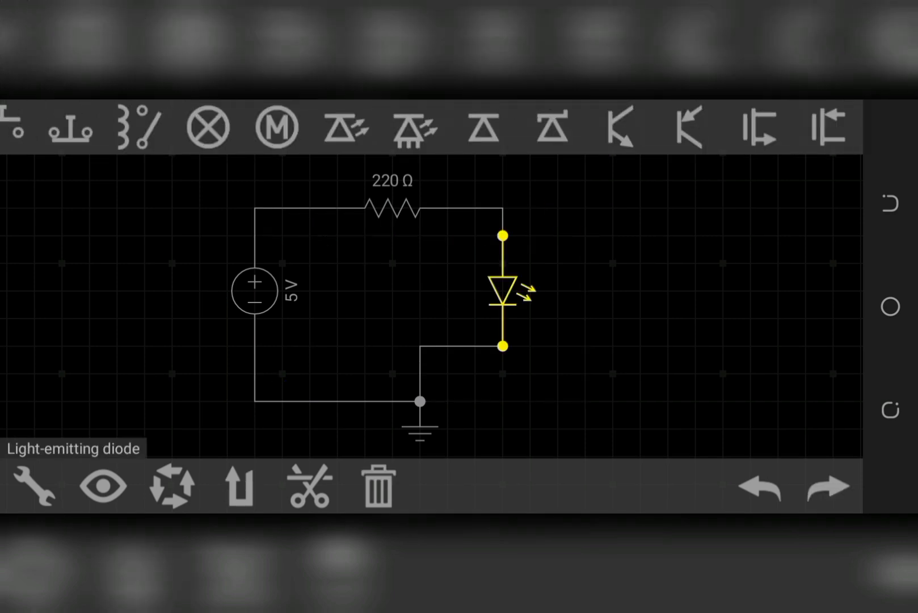
Simulate the 5 V circuit with the 220 Ω resistor and LED, and examine the LED's glow, current and voltage.
key("Escape")
key("space")
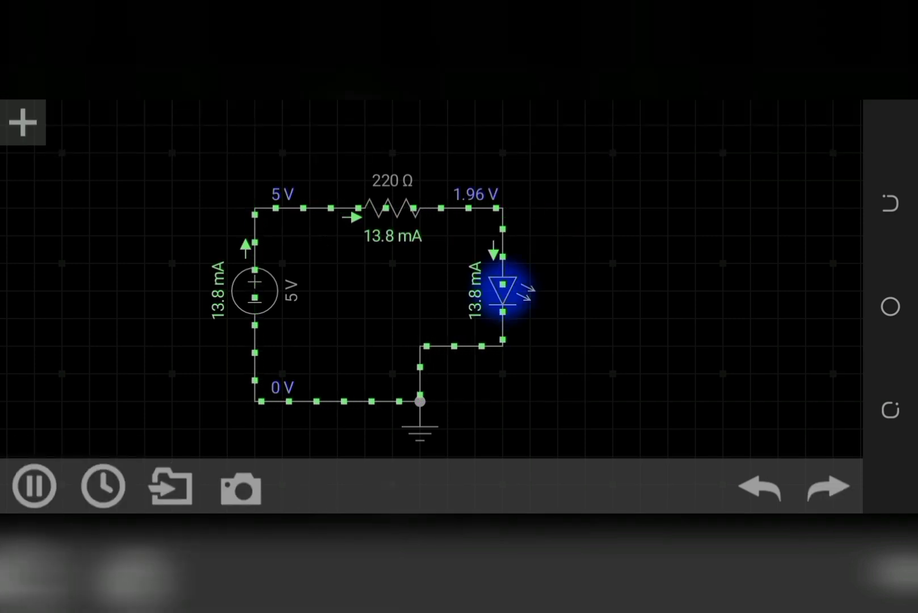
scroll(502, 289, "up", 5)
scroll(454, 290, "up", 3)
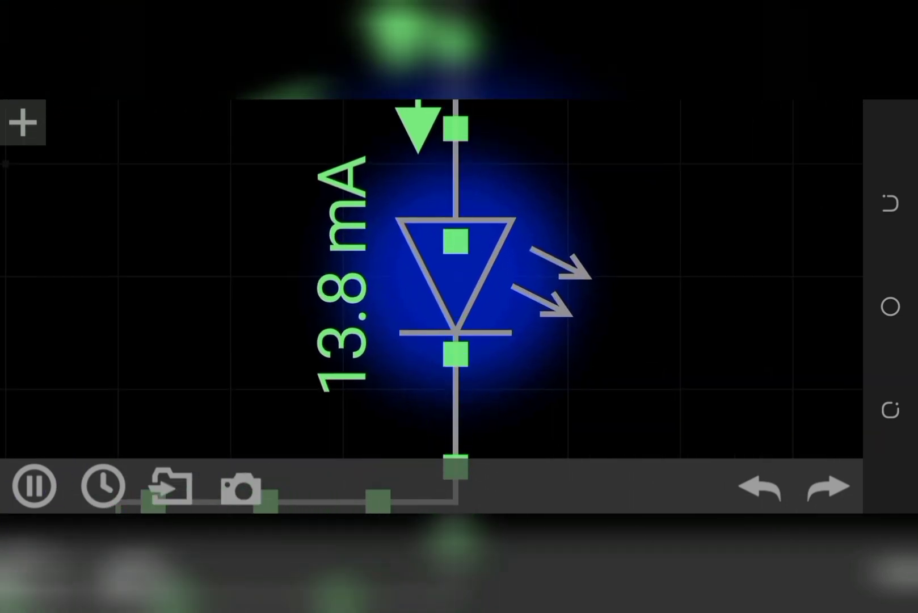
scroll(453, 289, "down", 10)
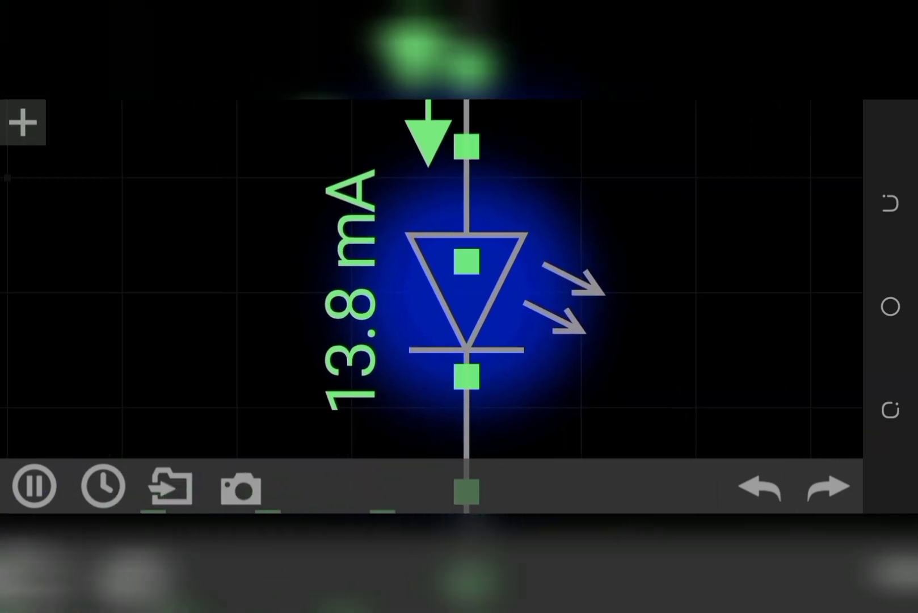
scroll(329, 312, "down", 3)
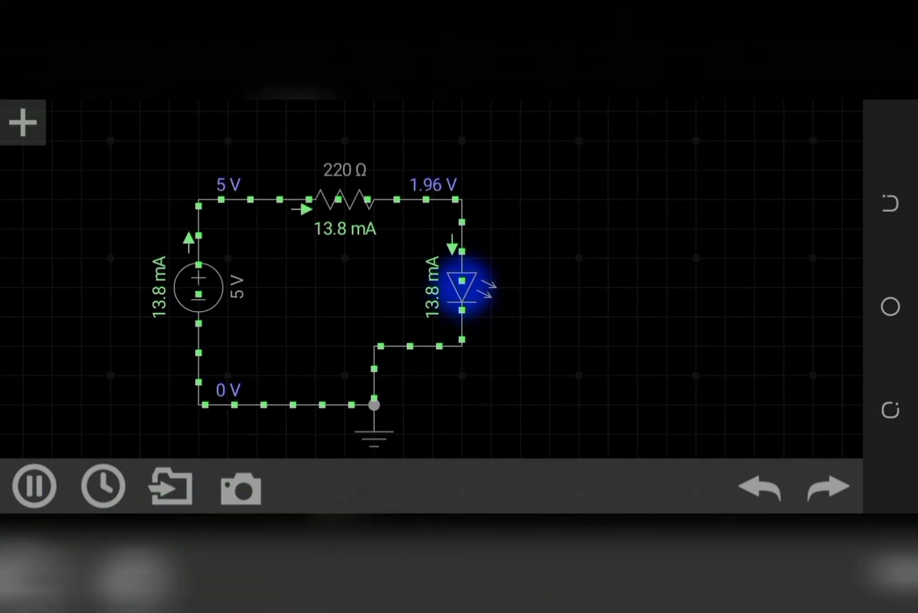
scroll(317, 312, "up", 3)
scroll(329, 312, "down", 2)
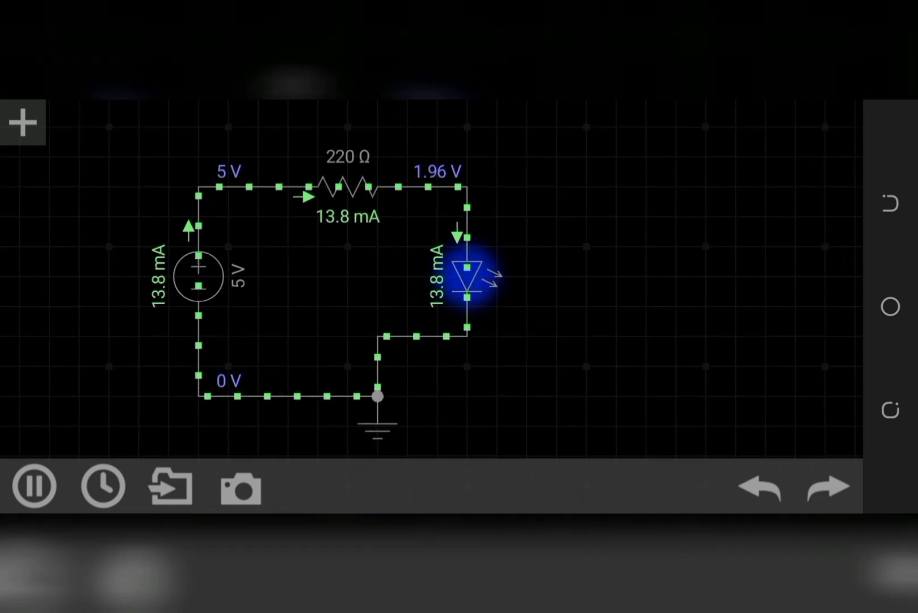
left_click(458, 306)
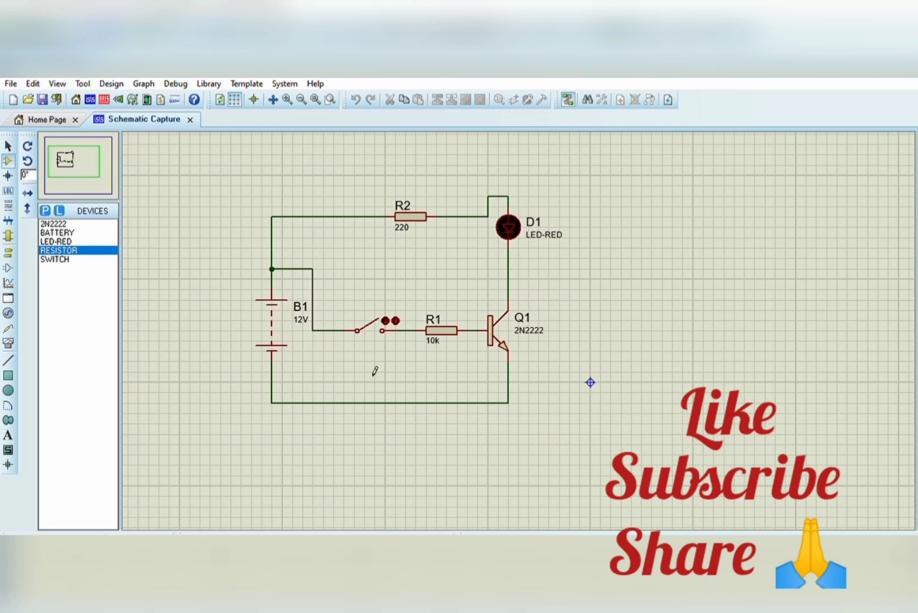
In Proteus, close and open the switch of the 12 V transistor circuit repeatedly and watch how LED D1 responds.
left_click(384, 312)
left_click(386, 313)
left_click(385, 314)
left_click(385, 312)
left_click(385, 313)
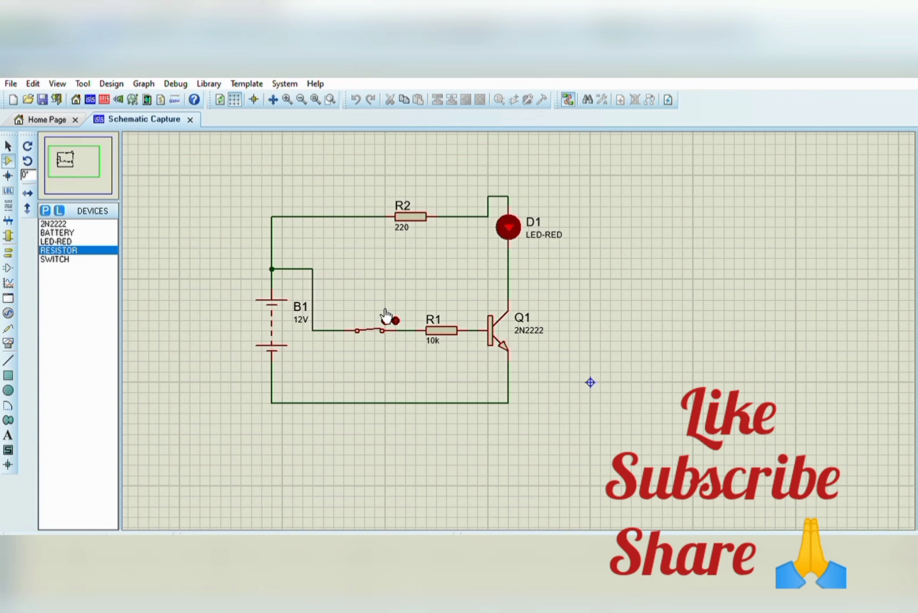
left_click(385, 313)
left_click(385, 314)
left_click(386, 313)
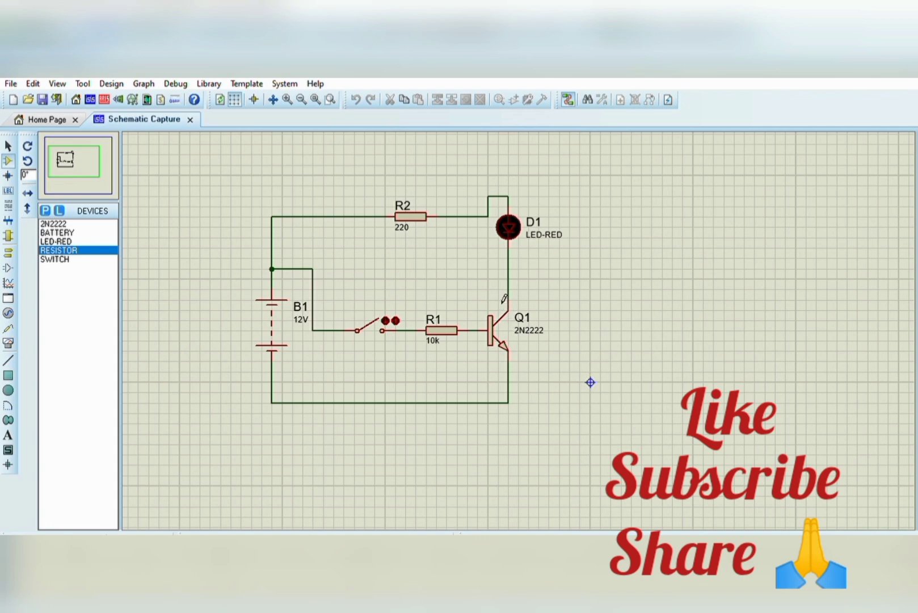
Select transistor Q1 to inspect its place in the circuit, toggle the base switch on and off, and clear the selection.
left_click(531, 348)
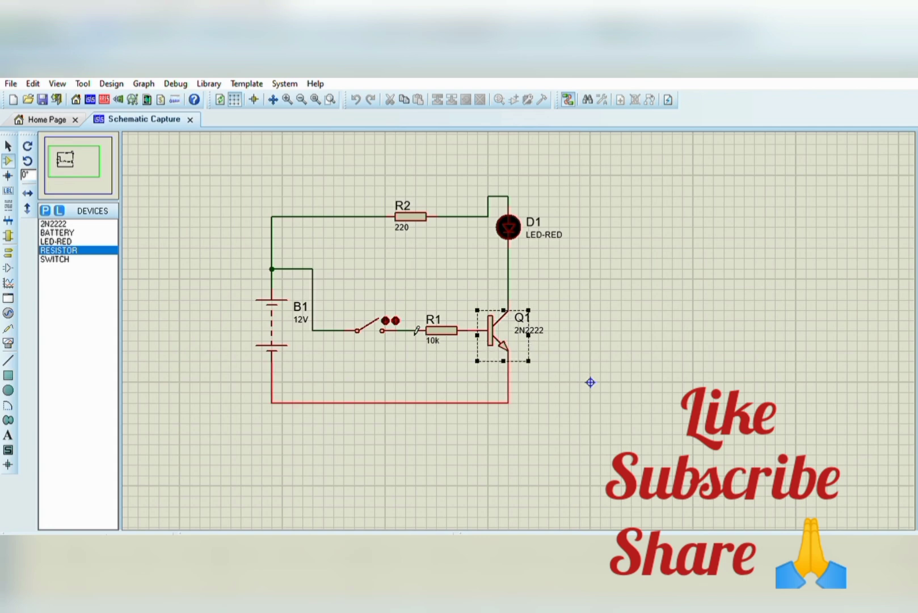
left_click(385, 317)
left_click(385, 318)
left_click(590, 263)
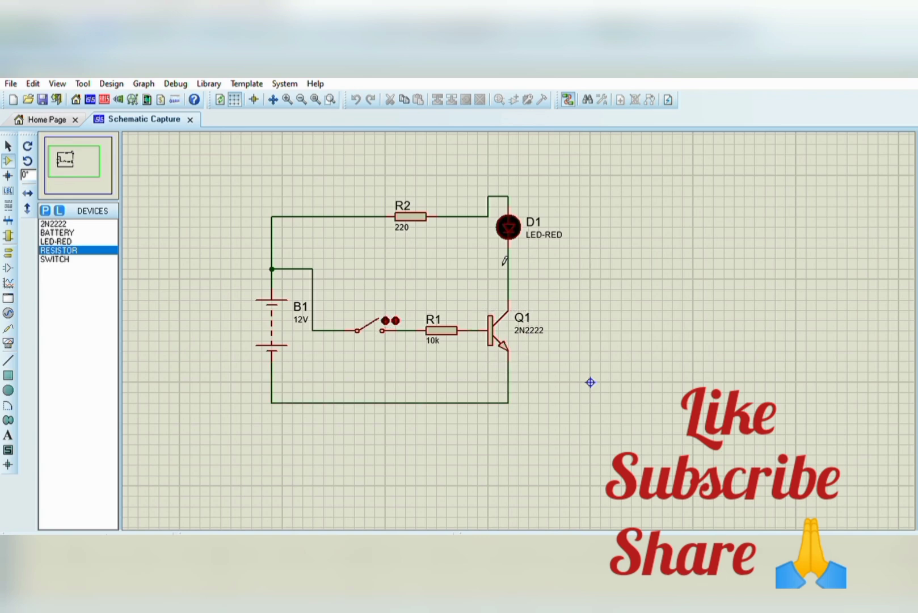
Examine the 2N2222 transistor symbol up close, including its base, collector and emitter connections and the emitter arrow.
scroll(520, 272, "up", 3)
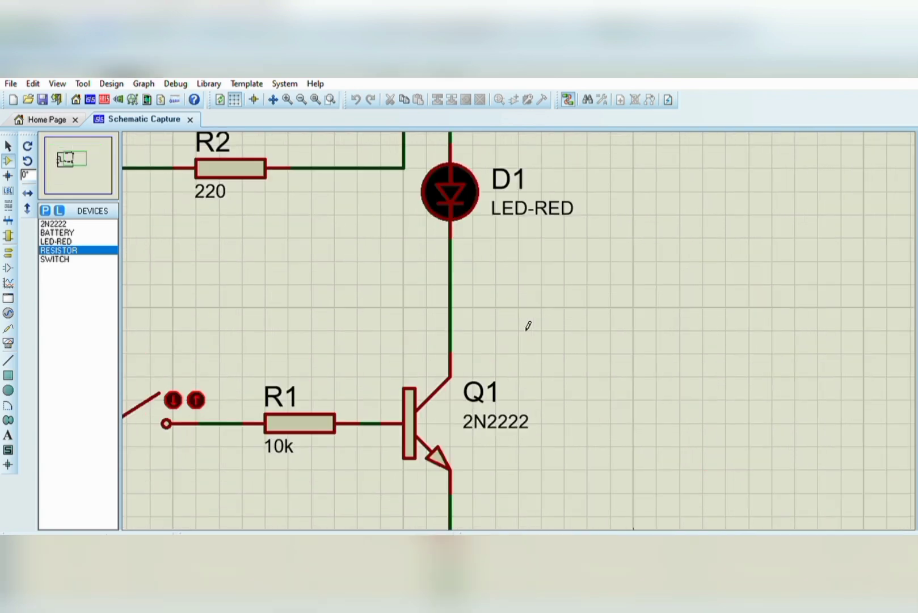
scroll(485, 397, "up", 3)
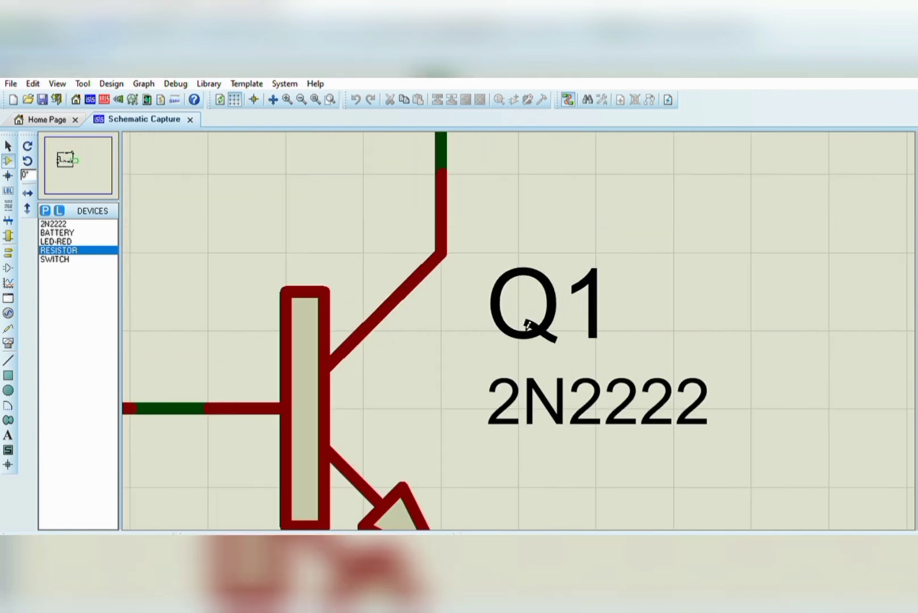
scroll(527, 325, "down", 2)
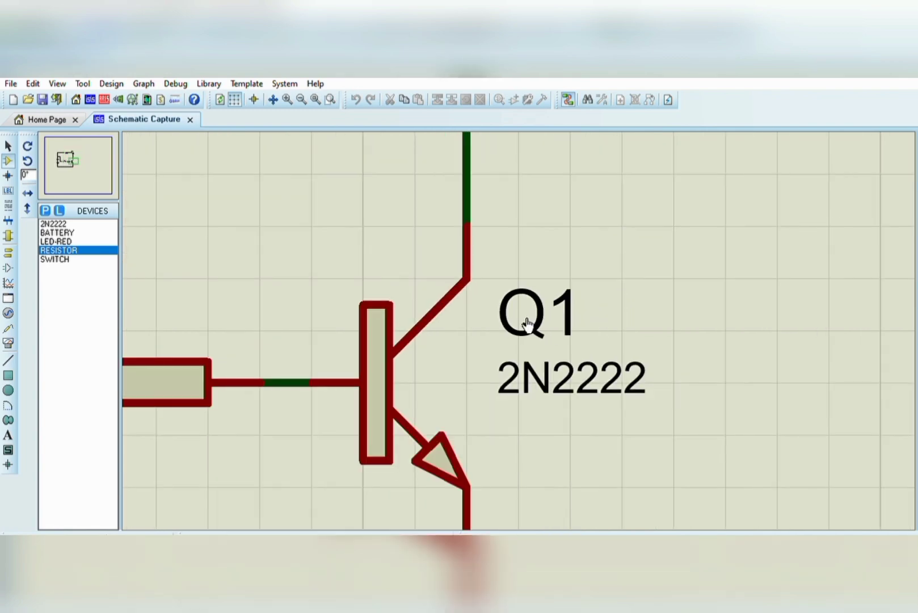
scroll(528, 326, "up", 2)
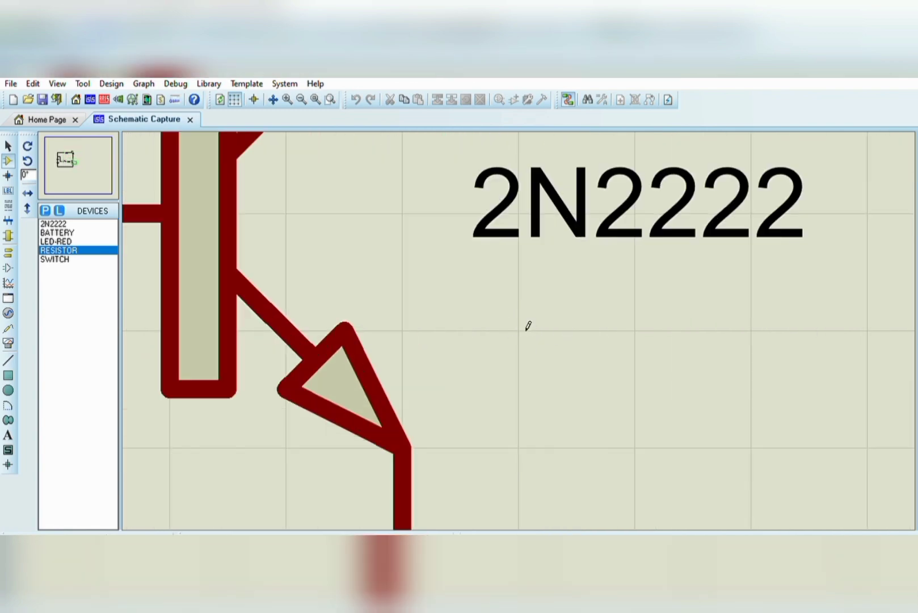
scroll(527, 325, "down", 2)
scroll(528, 325, "up", 1)
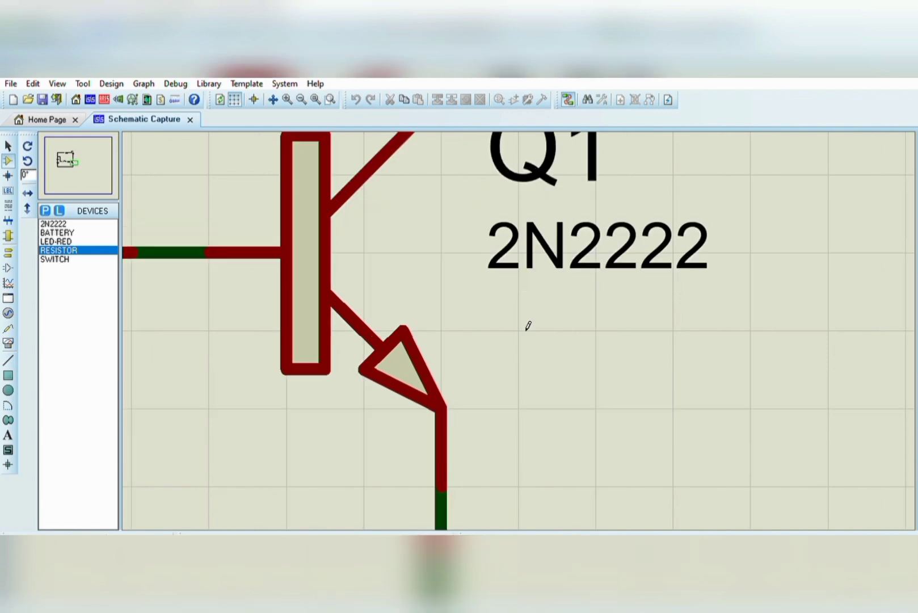
scroll(527, 325, "down", 1)
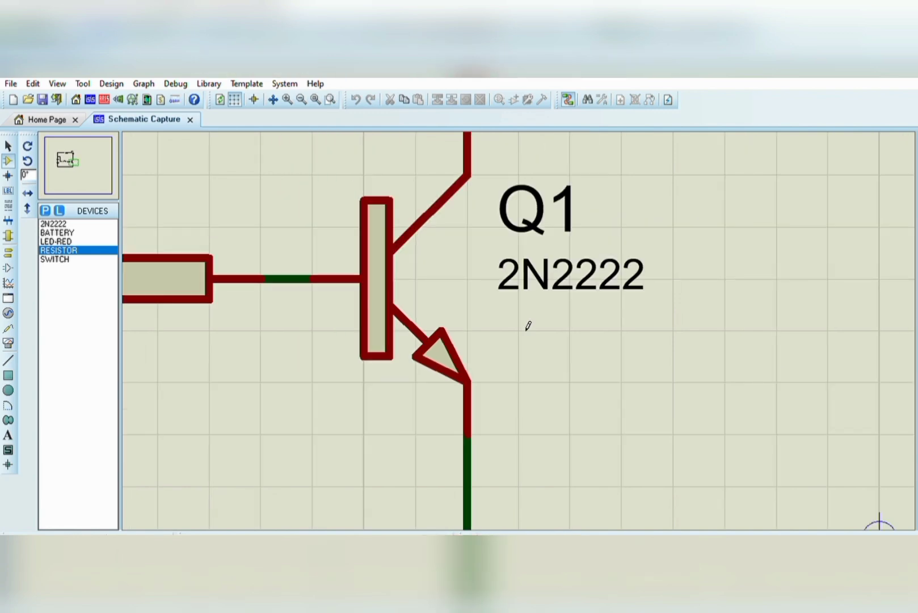
scroll(528, 325, "up", 1)
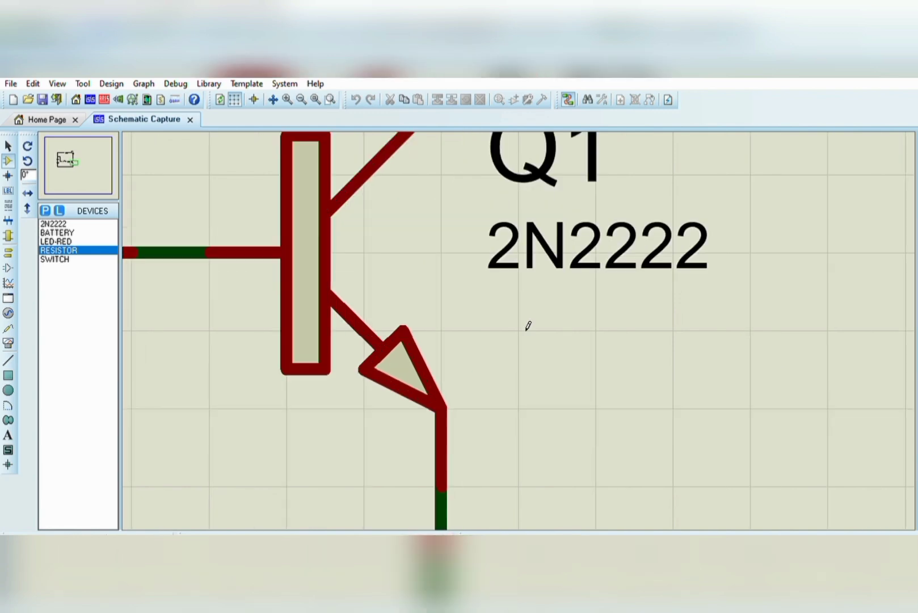
scroll(528, 325, "down", 1)
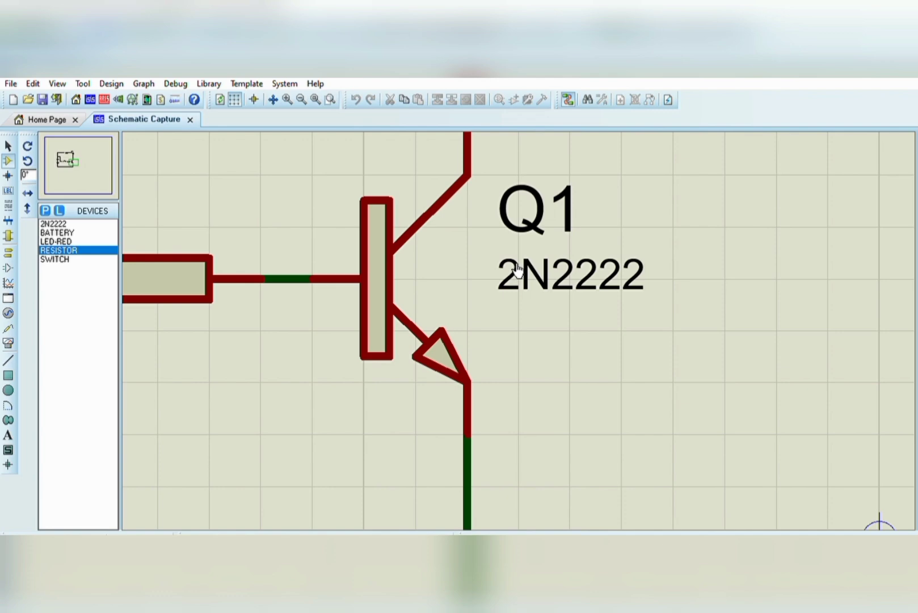
scroll(517, 271, "down", 2)
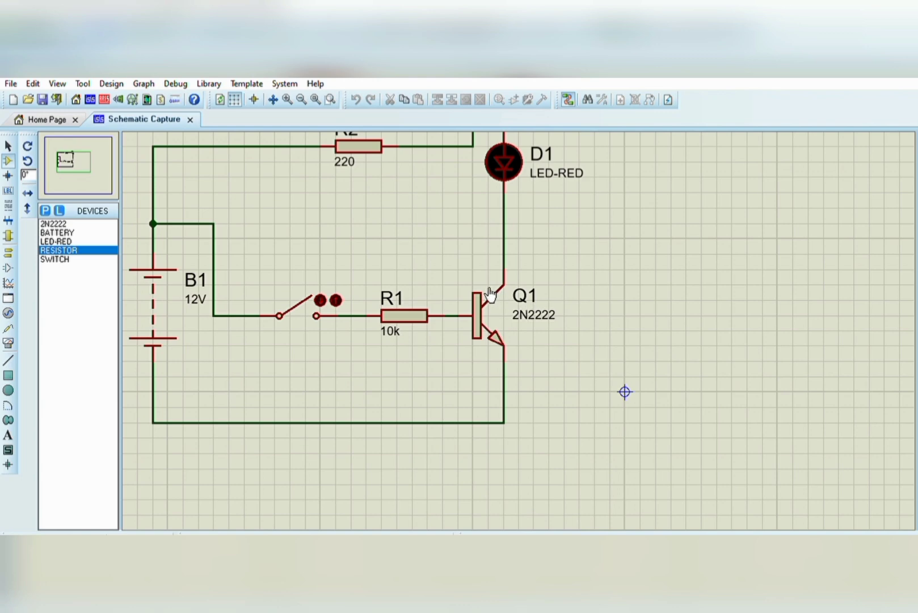
scroll(490, 294, "down", 1)
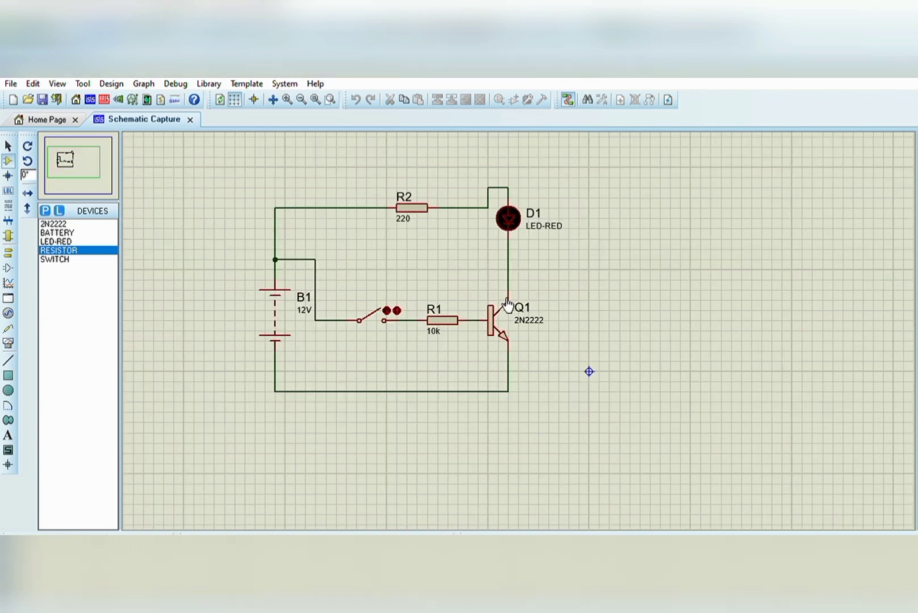
Toggle the switch feeding the 10k base resistor several times to observe the transistor switching the LED.
left_click(386, 306)
left_click(385, 306)
left_click(385, 306)
left_click(386, 306)
left_click(386, 307)
left_click(385, 306)
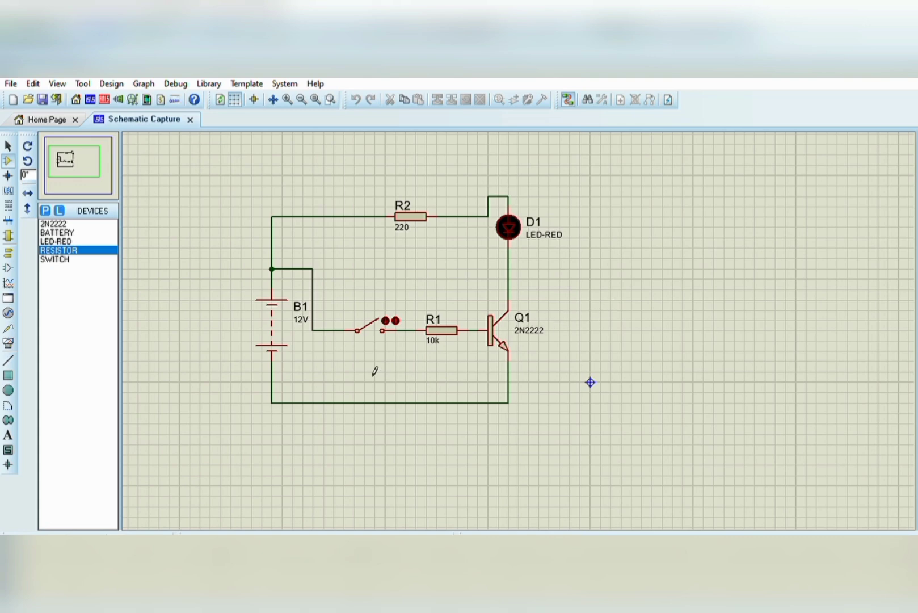
Repeat the switch demonstration on the 12 V circuit, closing and opening the base path while watching LED D1.
left_click(386, 318)
left_click(387, 316)
left_click(386, 316)
left_click(386, 316)
left_click(386, 316)
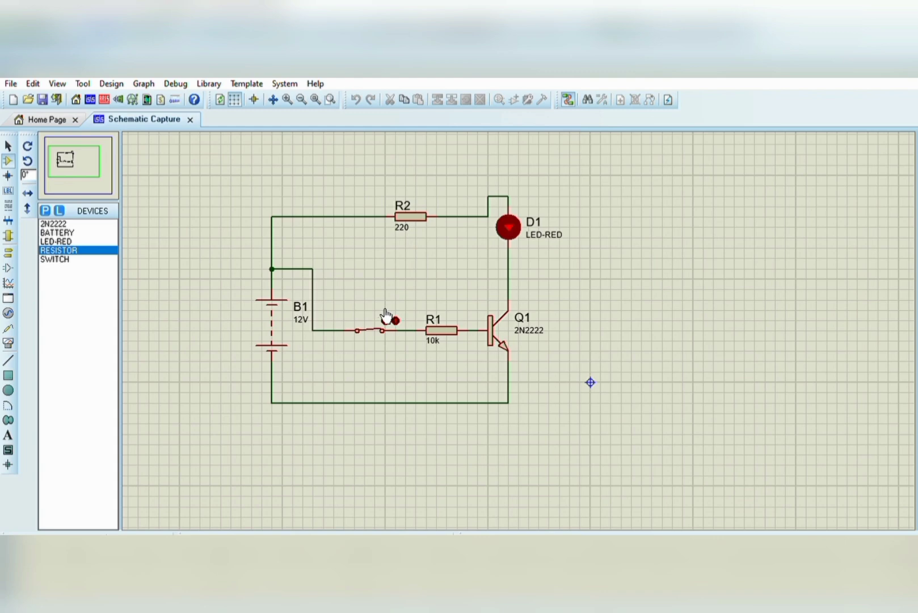
left_click(386, 316)
left_click(386, 316)
left_click(387, 317)
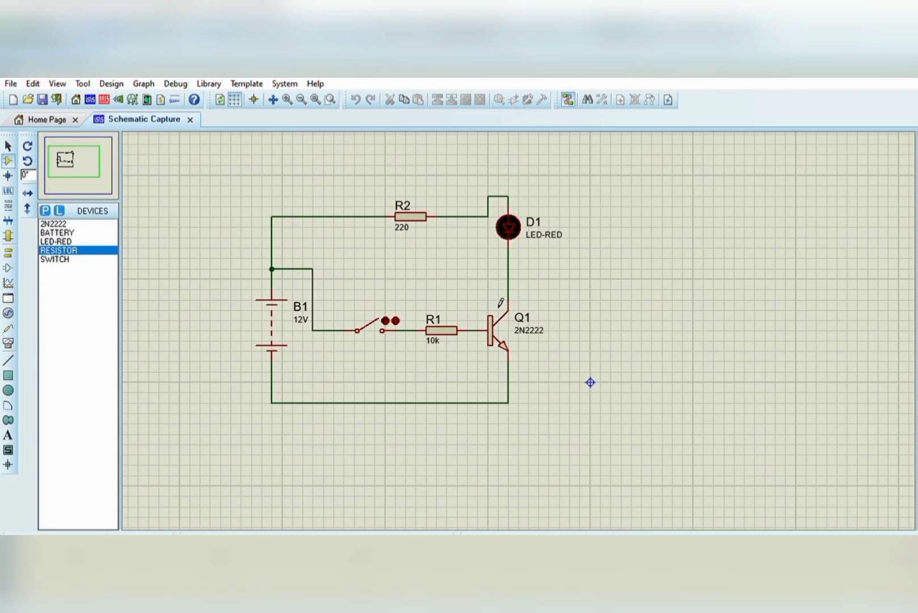
Select transistor Q1 again, close and reopen the switch at its base, and deselect the transistor.
left_click(533, 350)
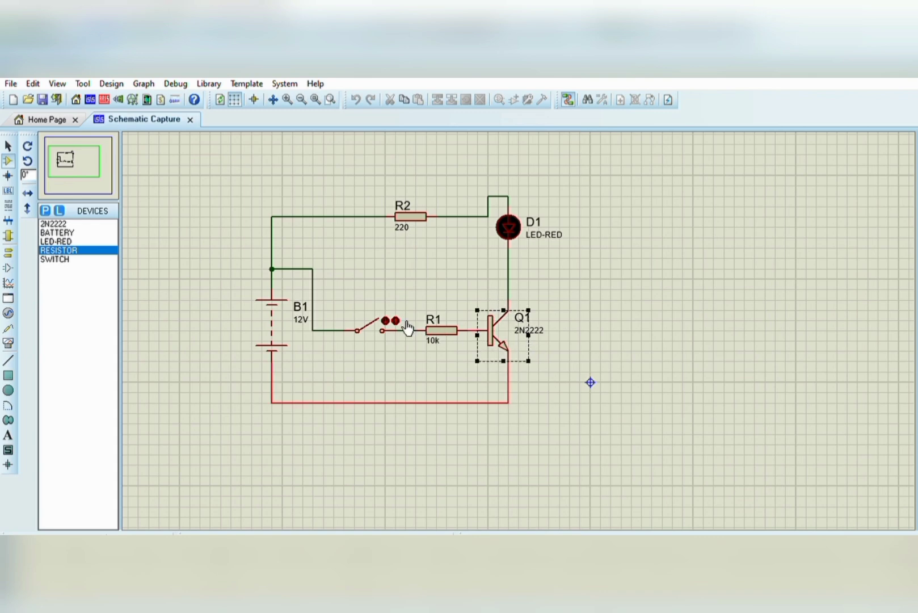
left_click(384, 317)
left_click(384, 318)
left_click(593, 263)
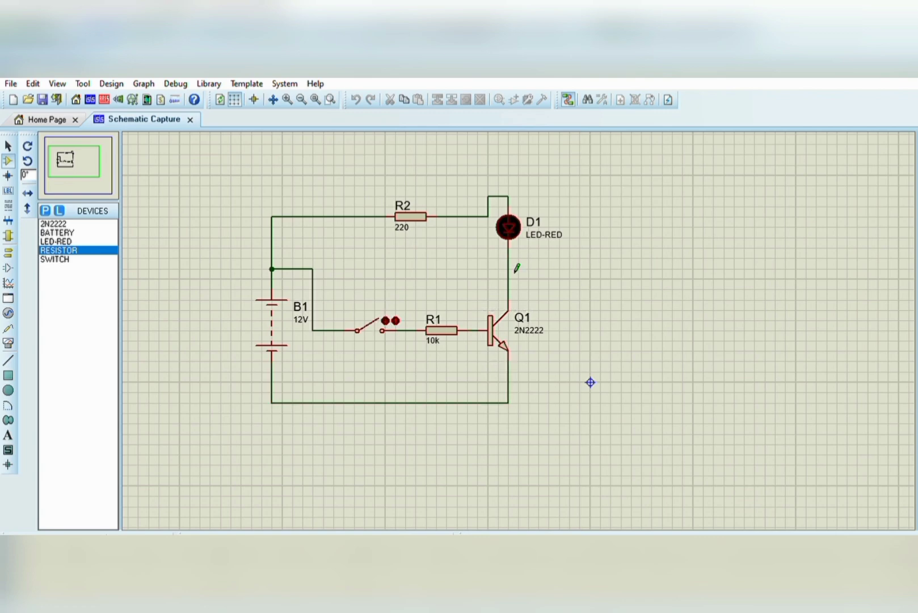